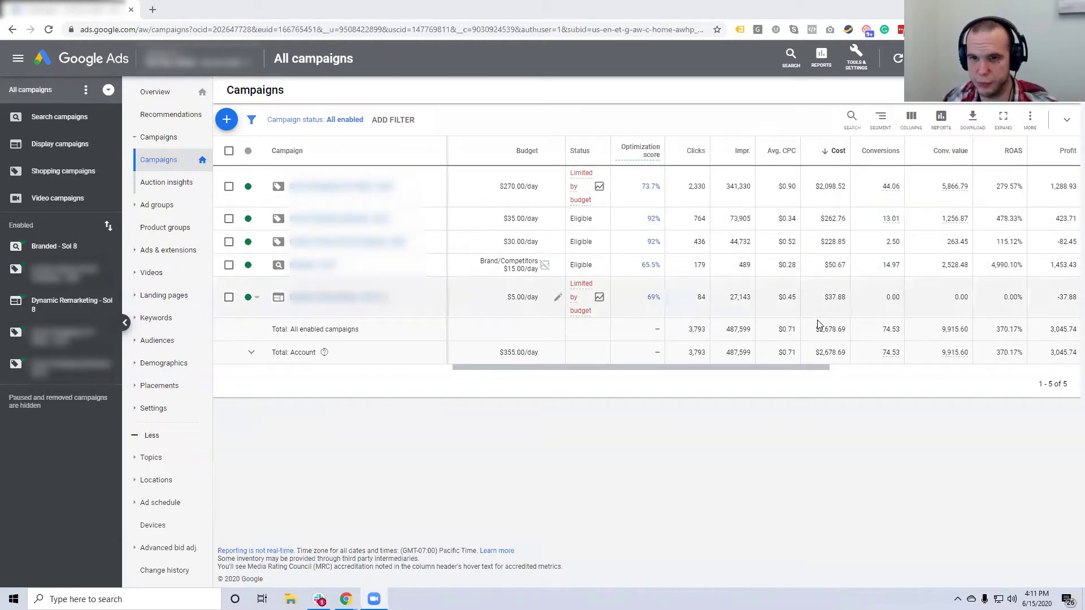
pyautogui.moveTo(817, 328); pyautogui.dragTo(900, 332)
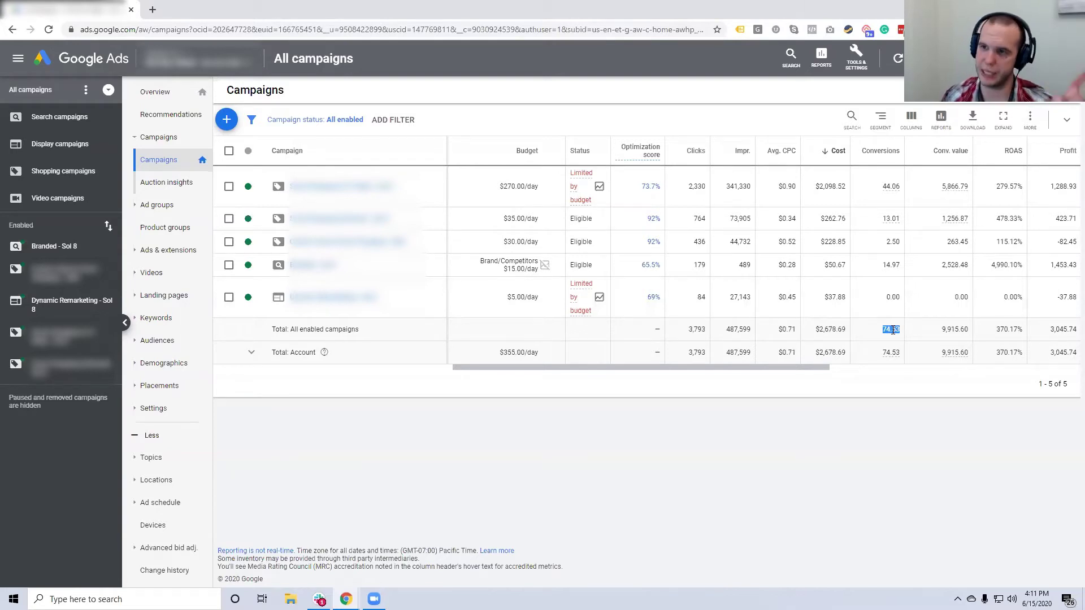
pyautogui.click(893, 330)
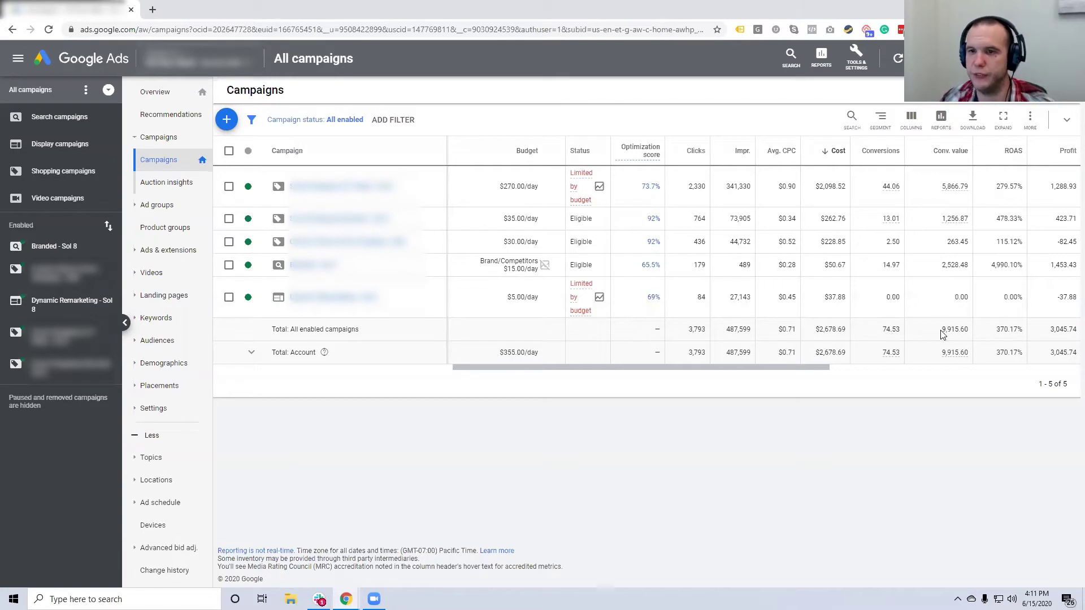
pyautogui.moveTo(941, 330); pyautogui.dragTo(967, 332)
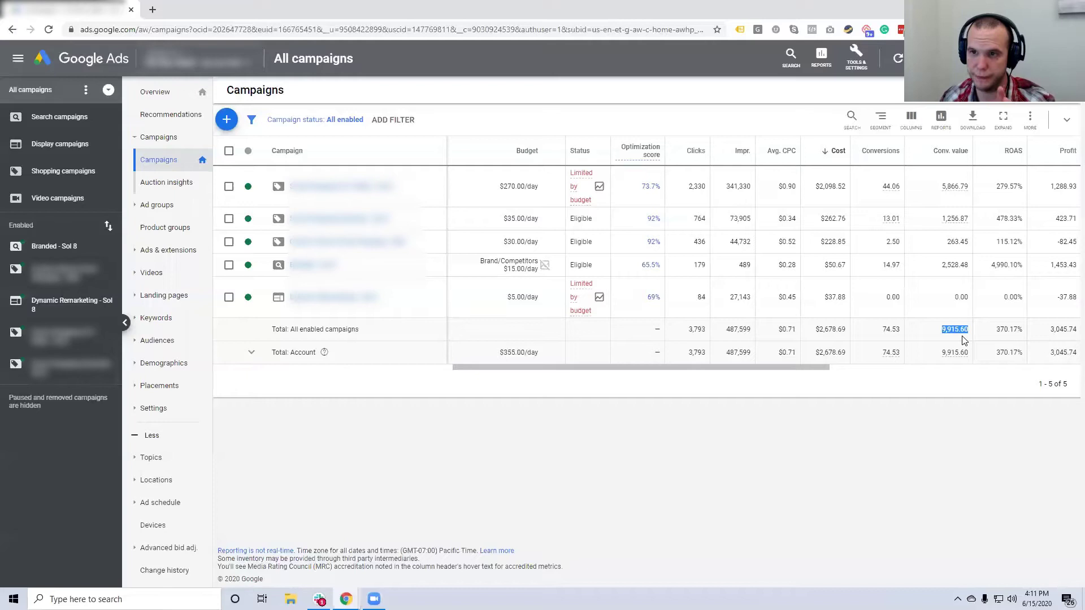
pyautogui.moveTo(996, 331); pyautogui.dragTo(1022, 331)
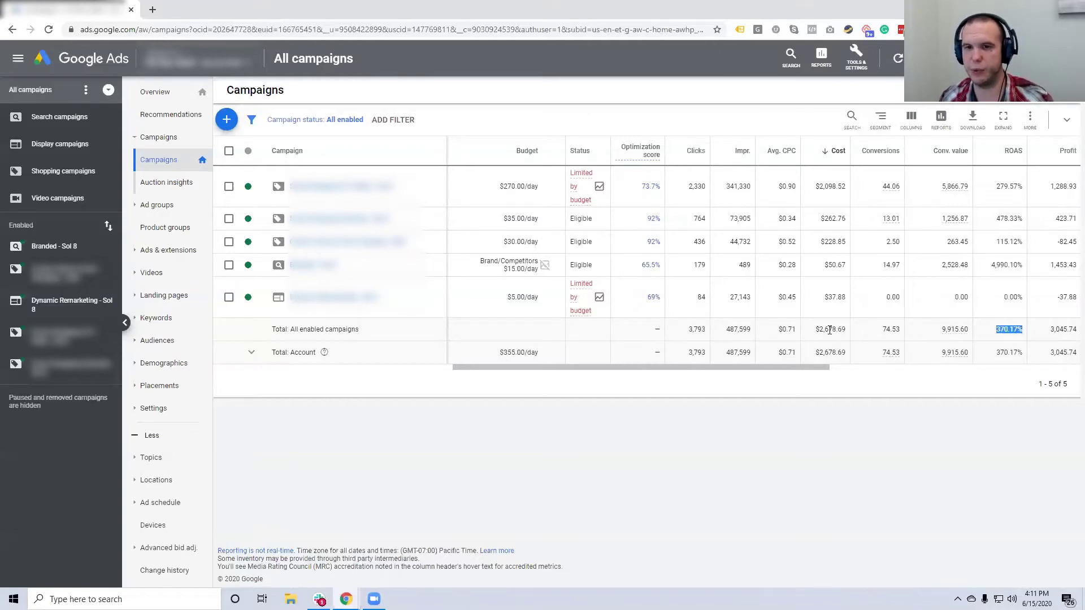
pyautogui.moveTo(819, 330); pyautogui.dragTo(843, 328)
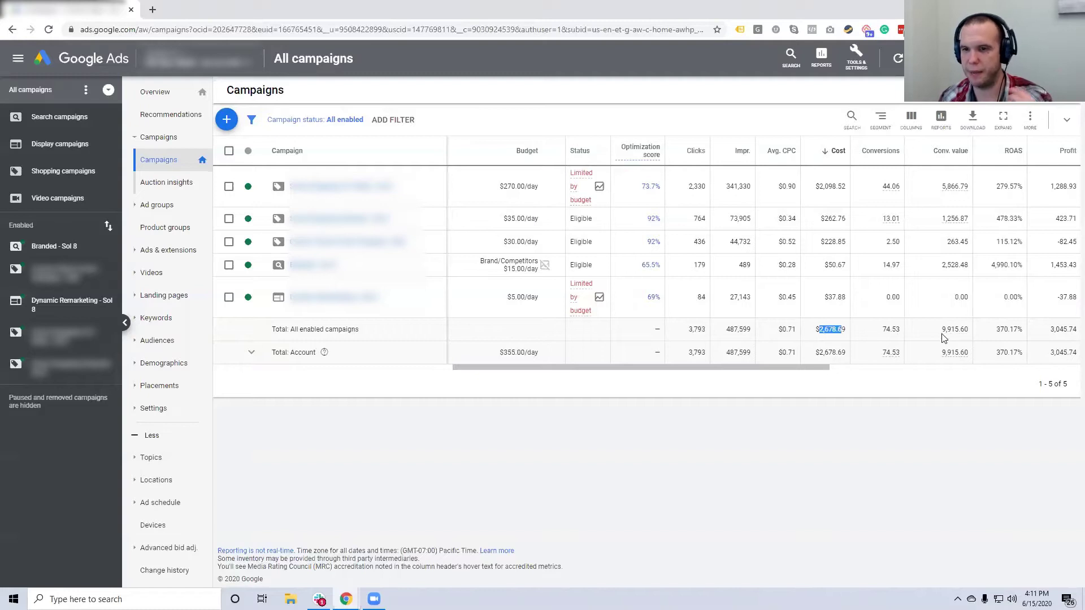
pyautogui.moveTo(942, 330); pyautogui.dragTo(964, 333)
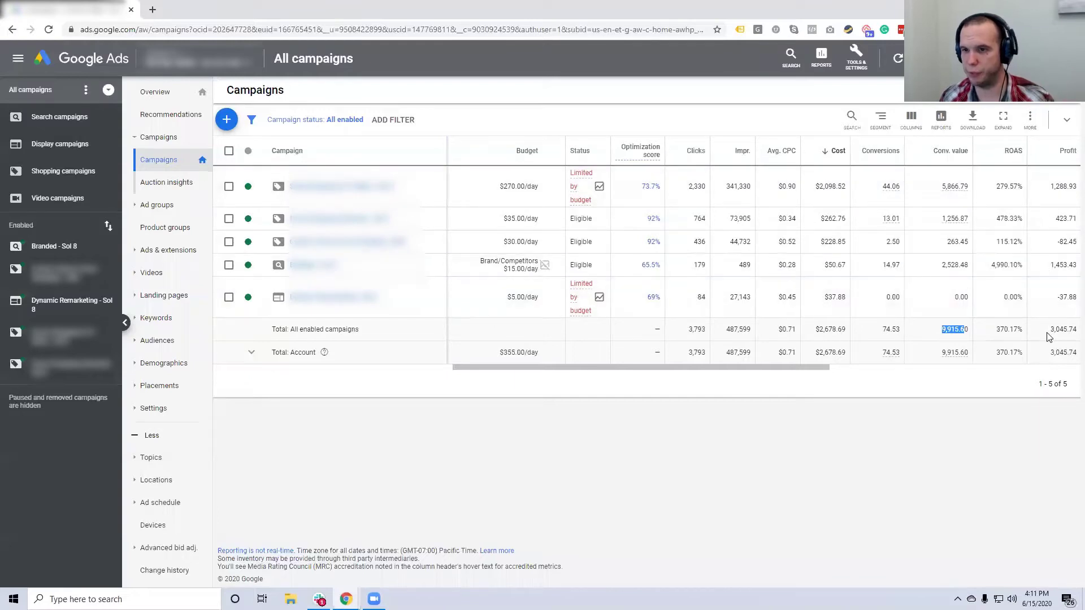
pyautogui.moveTo(1050, 330); pyautogui.dragTo(1071, 329)
pyautogui.moveTo(824, 368); pyautogui.dragTo(834, 368)
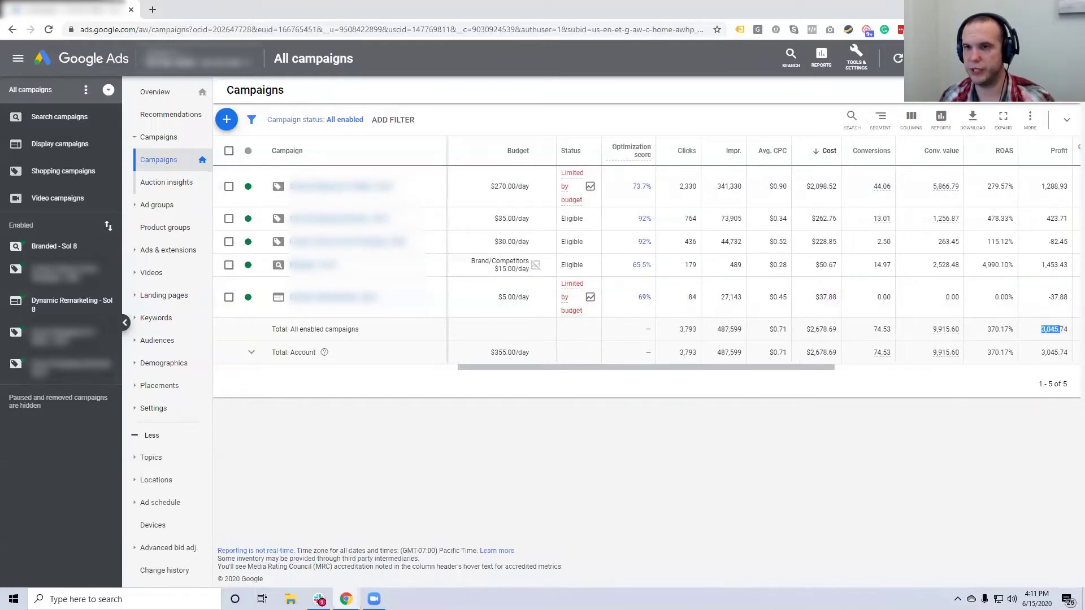
pyautogui.click(980, 328)
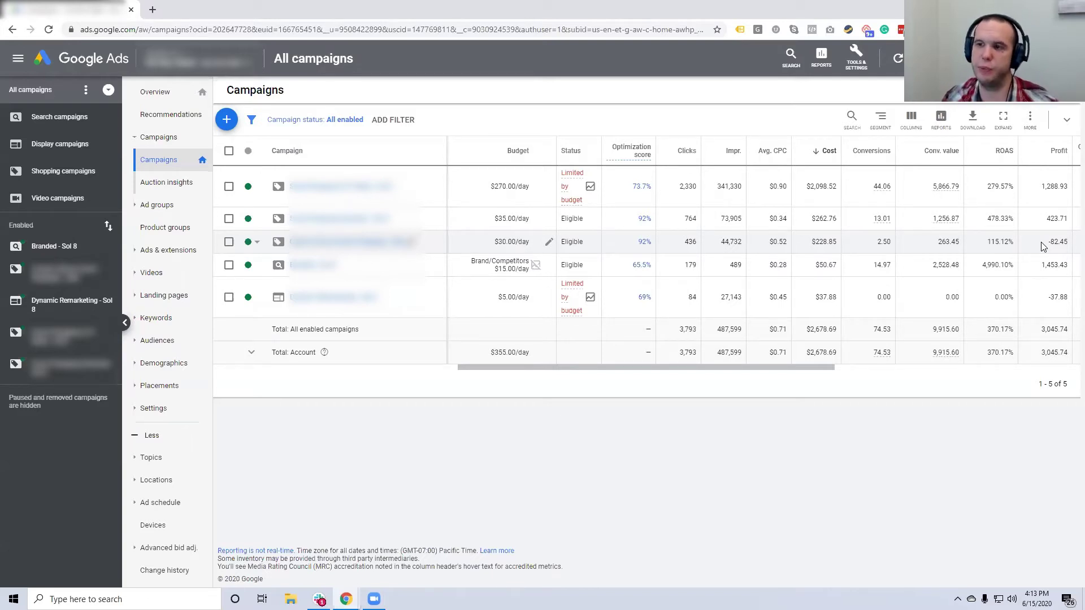
# Open the Profit custom column editor, formula ((Conv. value × 0.66) − Cost) − (11 × Conversions)
pyautogui.click(910, 123)
pyautogui.click(904, 151)
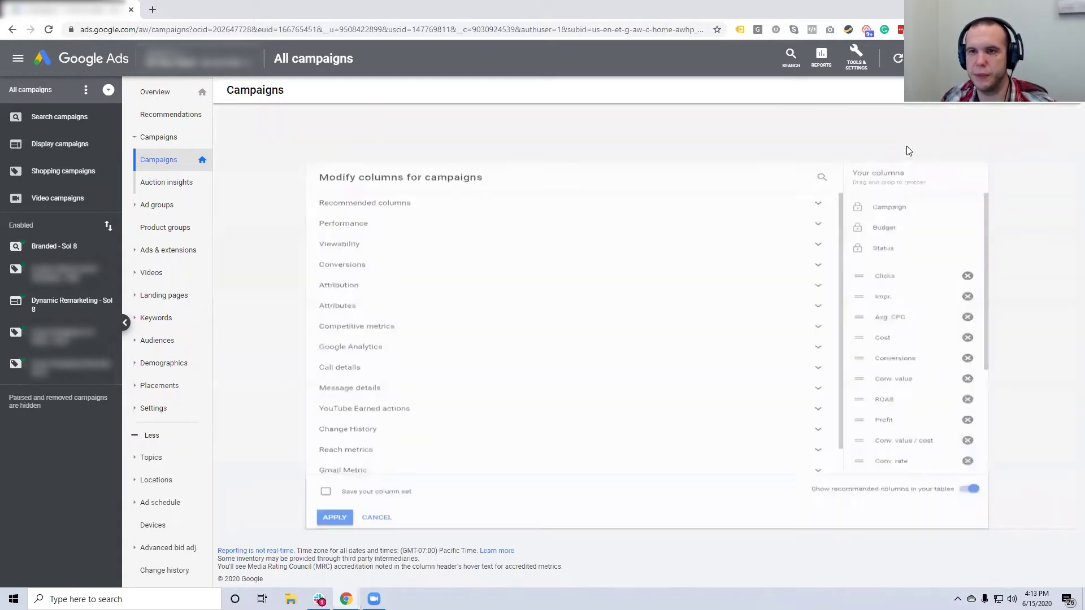
pyautogui.scroll(-1, 644, 245)
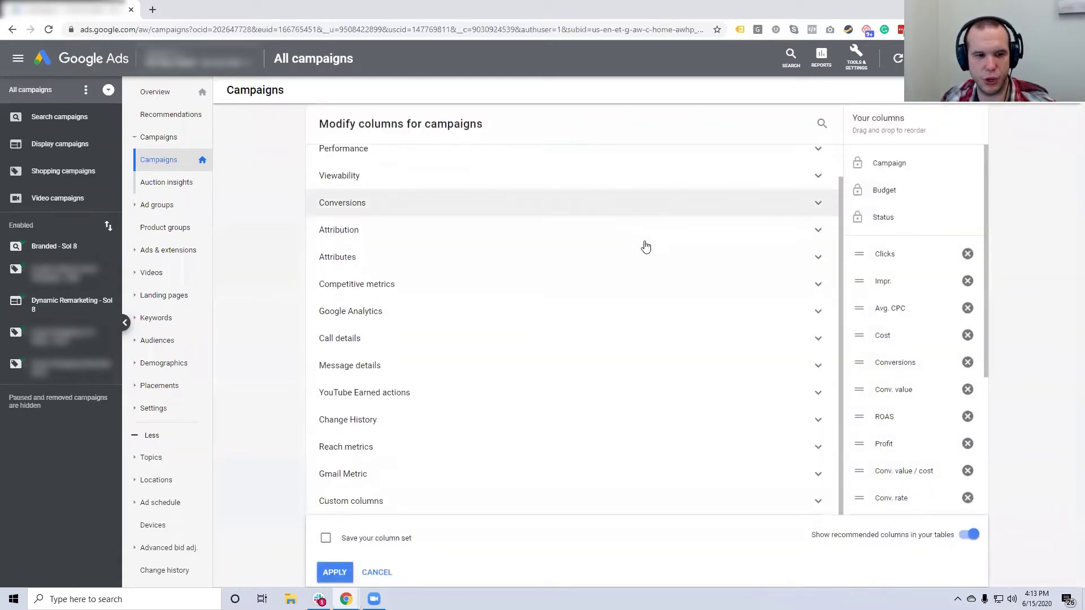
pyautogui.click(361, 503)
pyautogui.moveTo(477, 497)
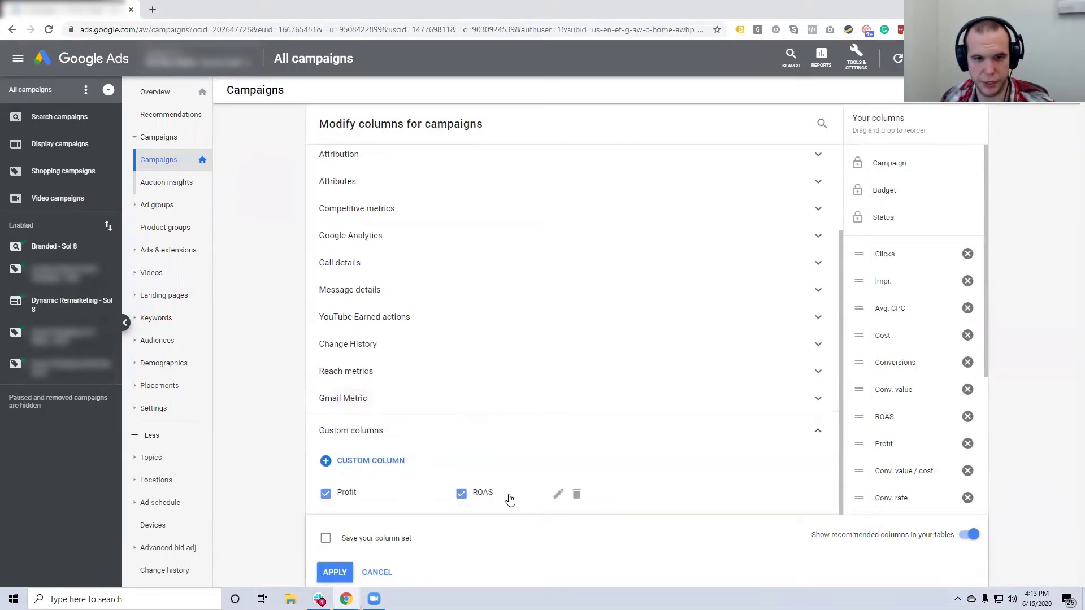
pyautogui.moveTo(408, 504)
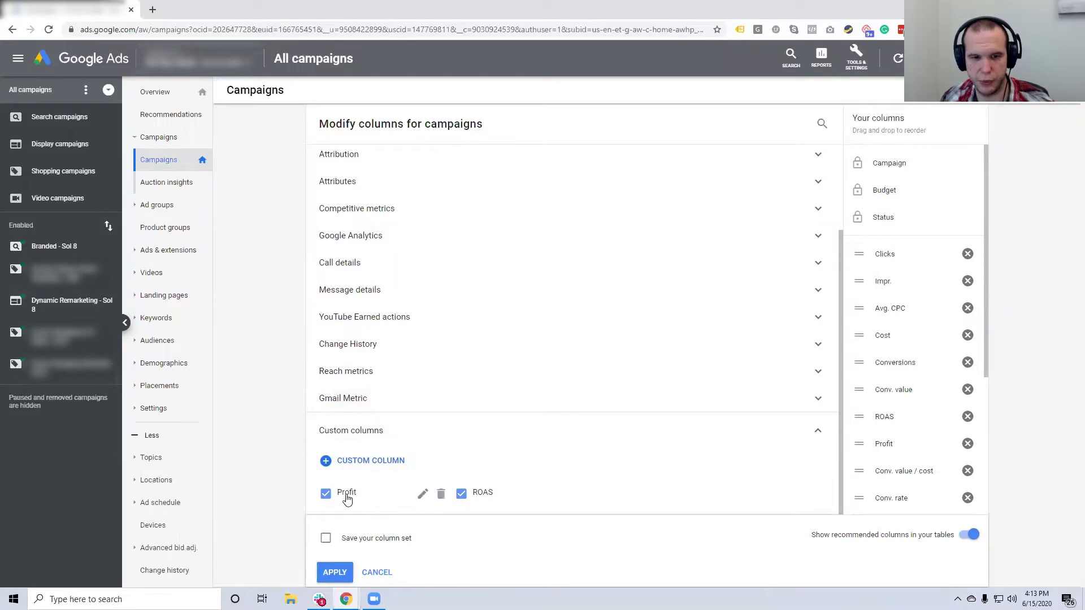
pyautogui.click(423, 493)
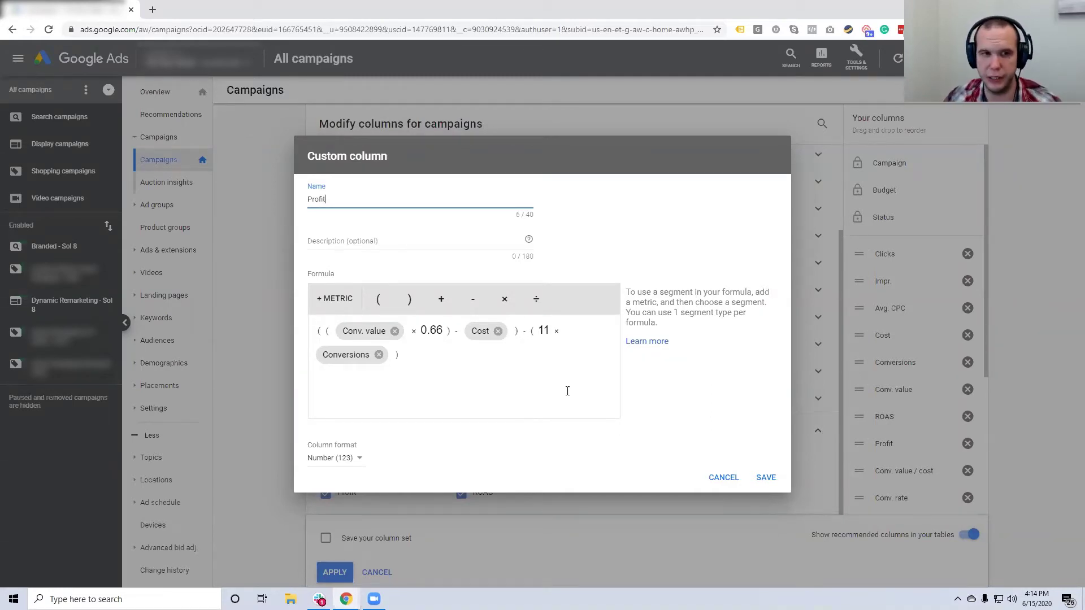
# Save the Profit column, then save ROAS unchanged as Conv. value ÷ Cost in percent
pyautogui.click(765, 477)
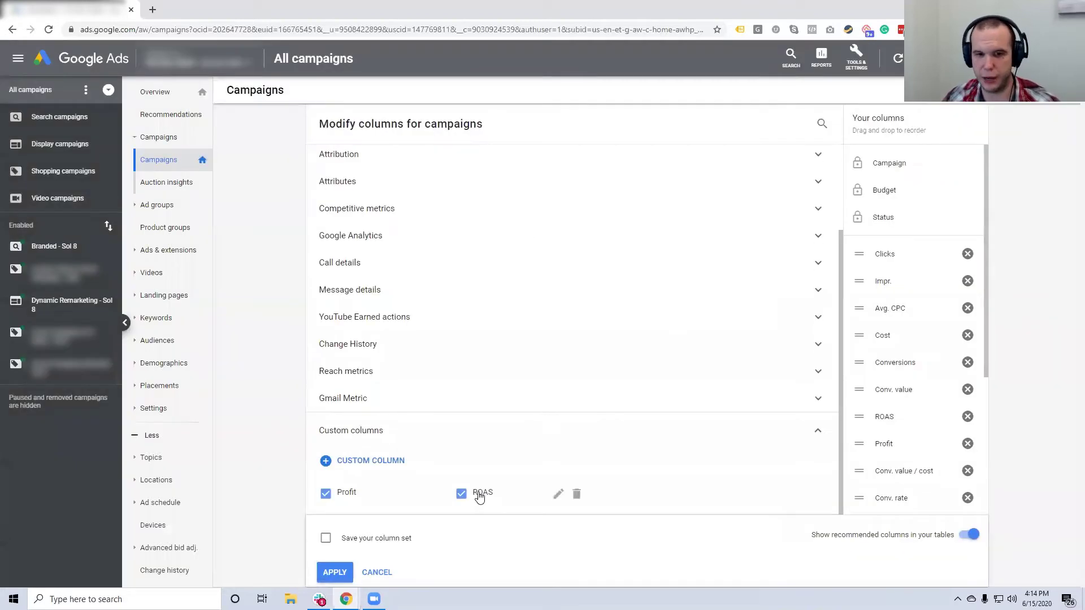
pyautogui.click(558, 494)
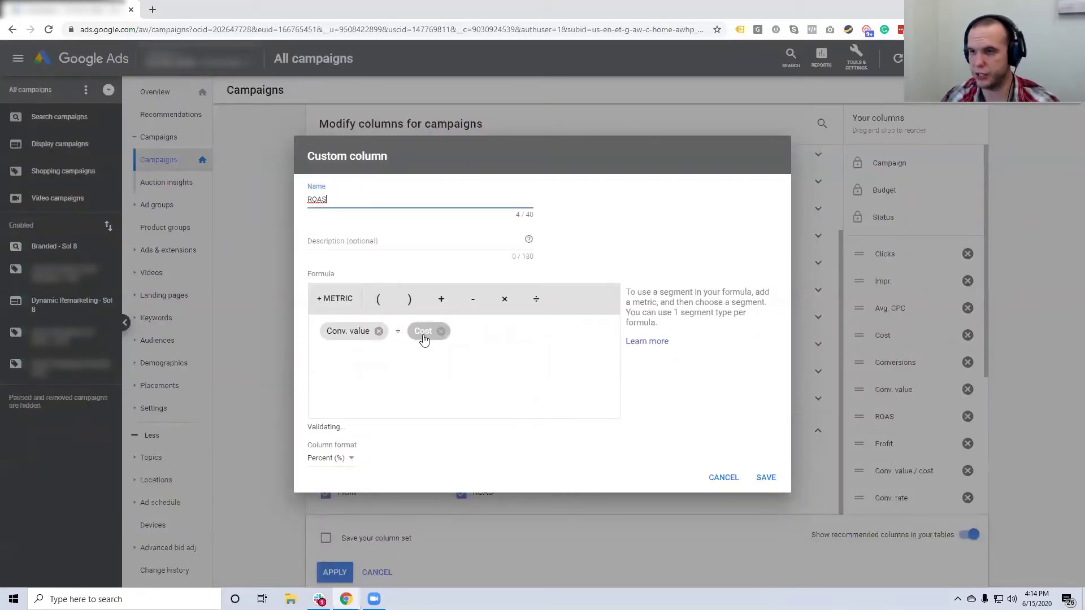
pyautogui.click(765, 479)
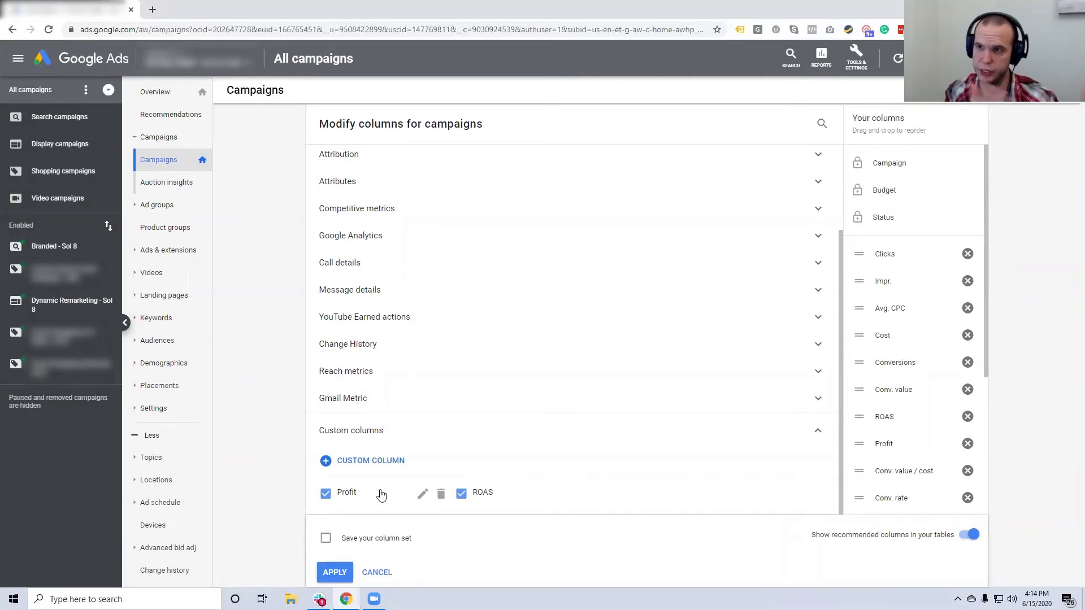
# Apply the column changes and scroll the campaigns table right to the Conv. value / cost column
pyautogui.click(334, 573)
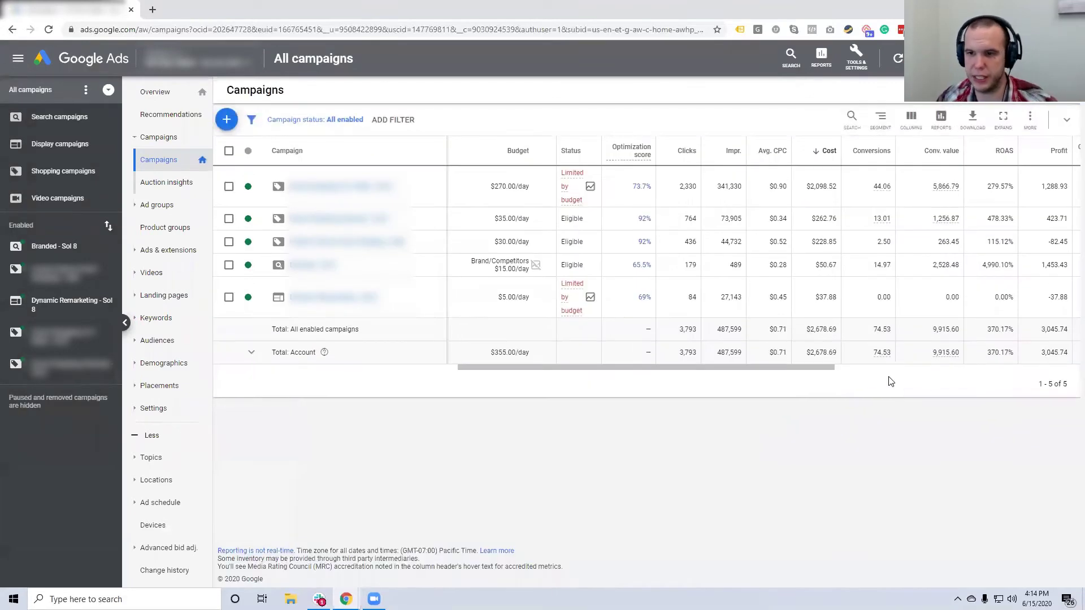
pyautogui.moveTo(819, 370); pyautogui.dragTo(850, 369)
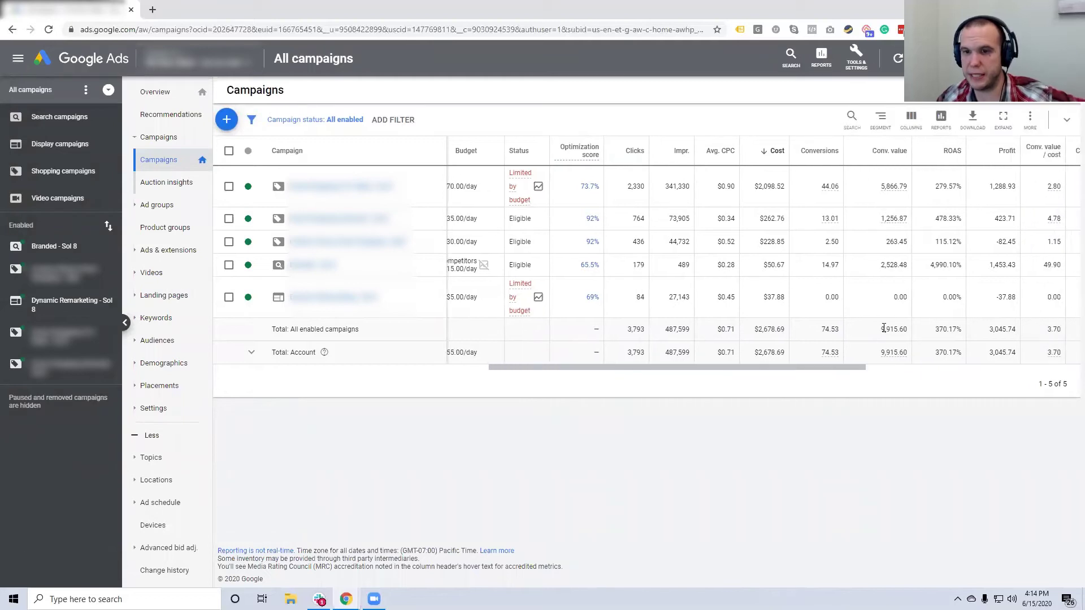
pyautogui.moveTo(884, 330); pyautogui.dragTo(906, 333)
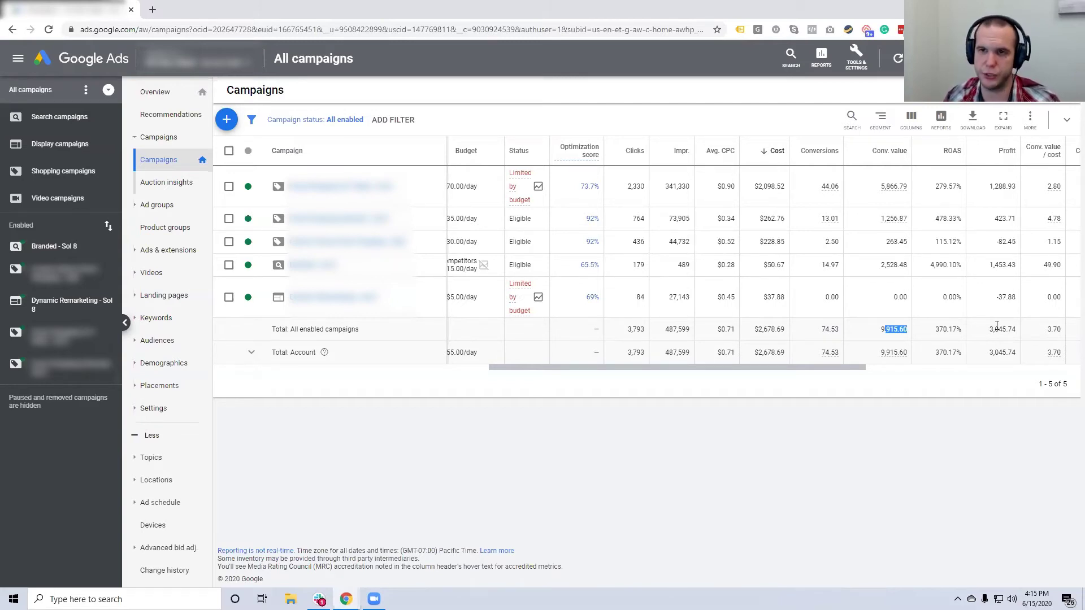
# Set a custom date range of January 1–30, 2020 for the campaigns table
pyautogui.click(1020, 90)
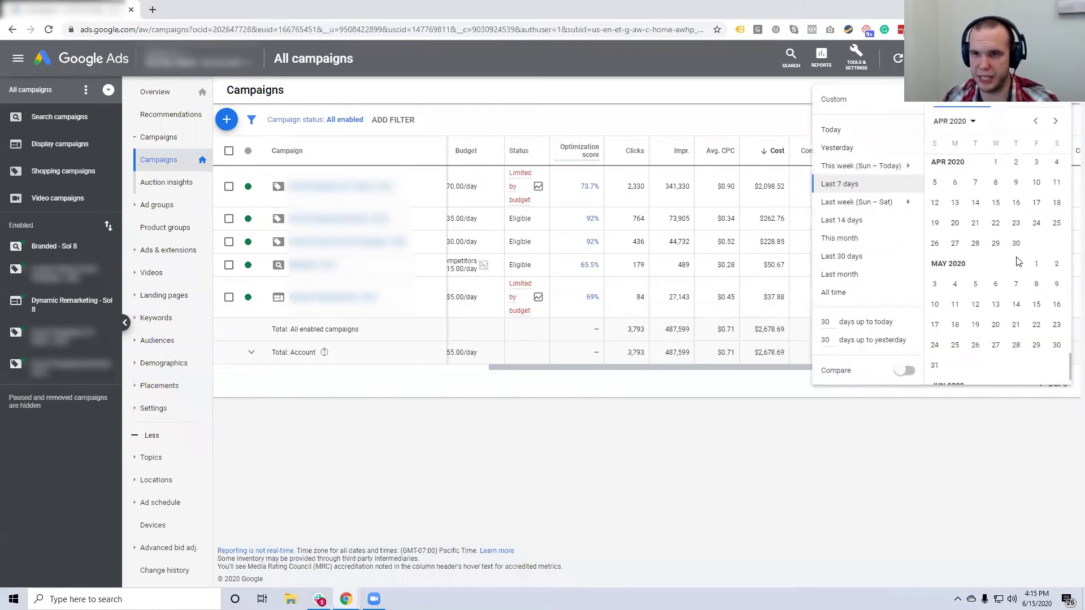
pyautogui.scroll(5, 1017, 261)
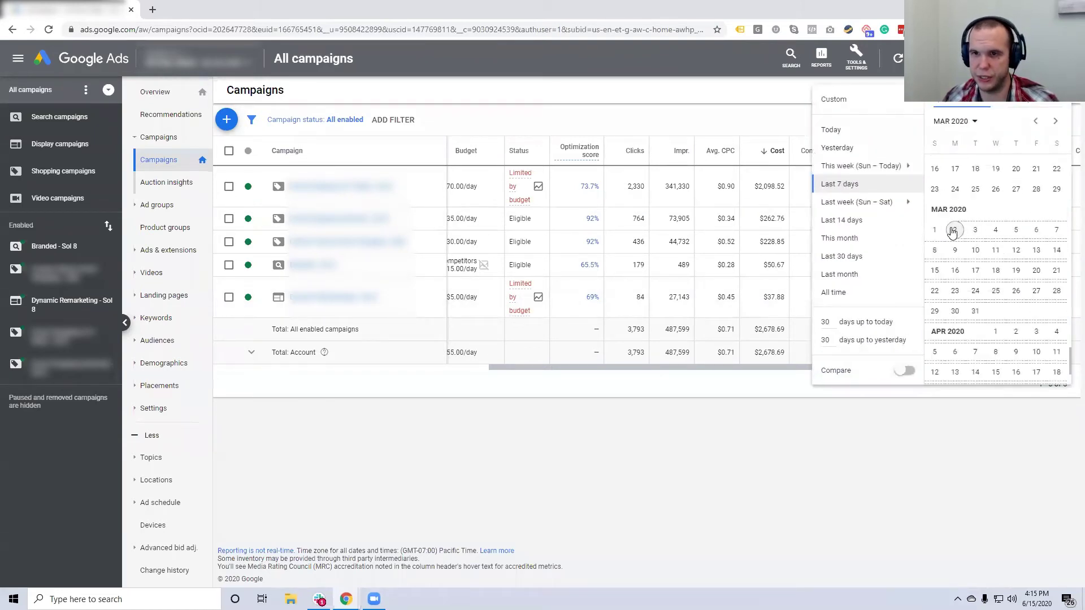
pyautogui.scroll(4, 955, 231)
pyautogui.click(995, 232)
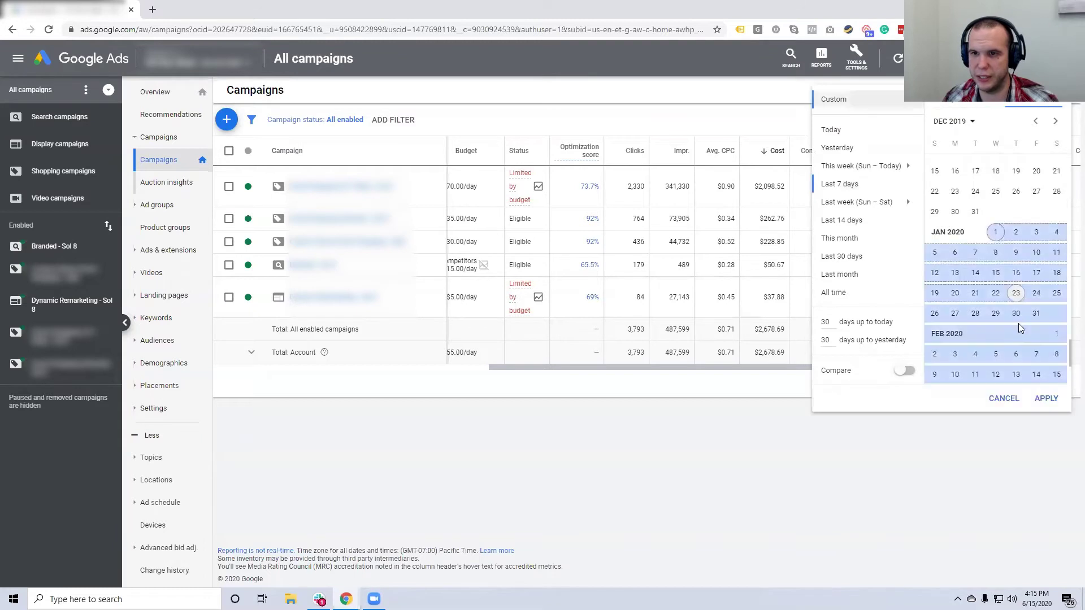
pyautogui.click(1017, 320)
pyautogui.click(1046, 399)
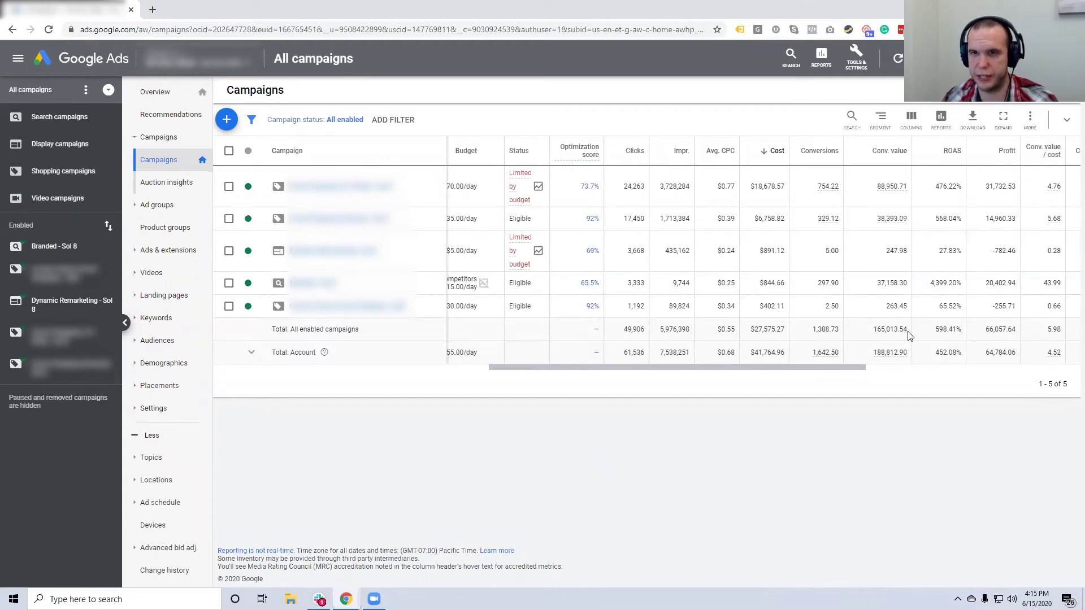
# Highlight the 452.08% ROAS total for all enabled campaigns
pyautogui.moveTo(938, 330); pyautogui.dragTo(1013, 331)
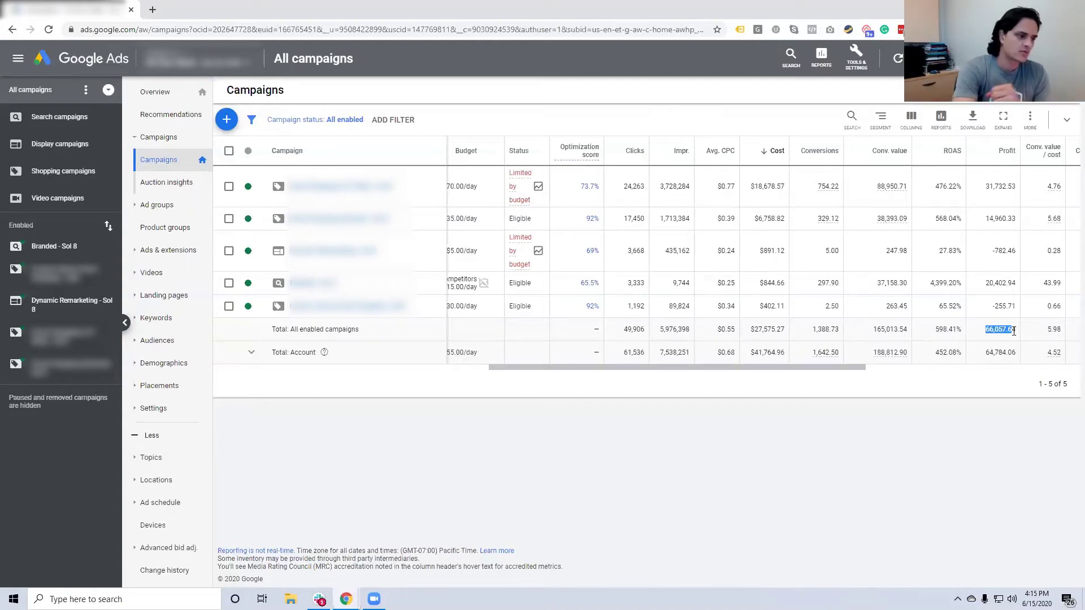
# Start a new custom column beside Profit and ROAS and list the metrics for its formula
pyautogui.click(909, 117)
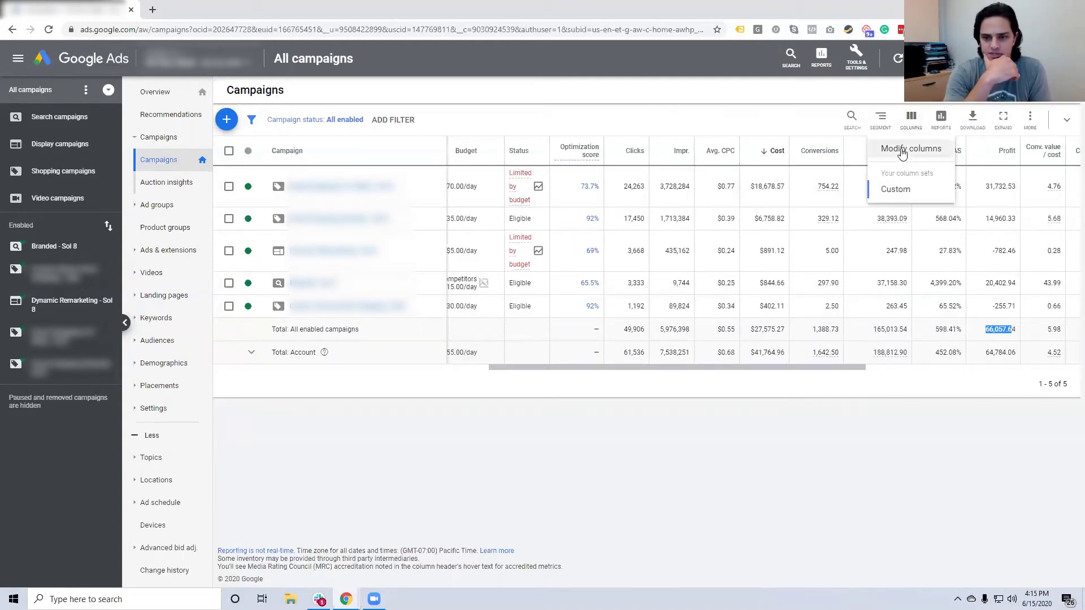
pyautogui.click(910, 149)
pyautogui.scroll(-1, 409, 452)
pyautogui.click(373, 501)
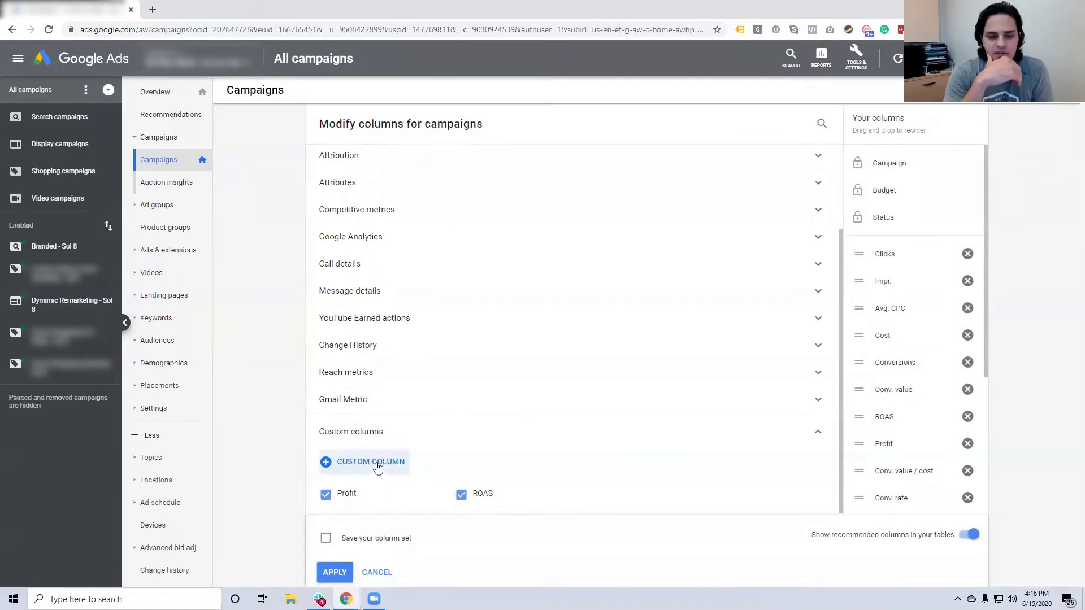
pyautogui.click(376, 462)
pyautogui.click(334, 298)
# Browse the Conversions metrics such as Conv. value, Conv. value / clicks and Cost / conv
pyautogui.click(407, 351)
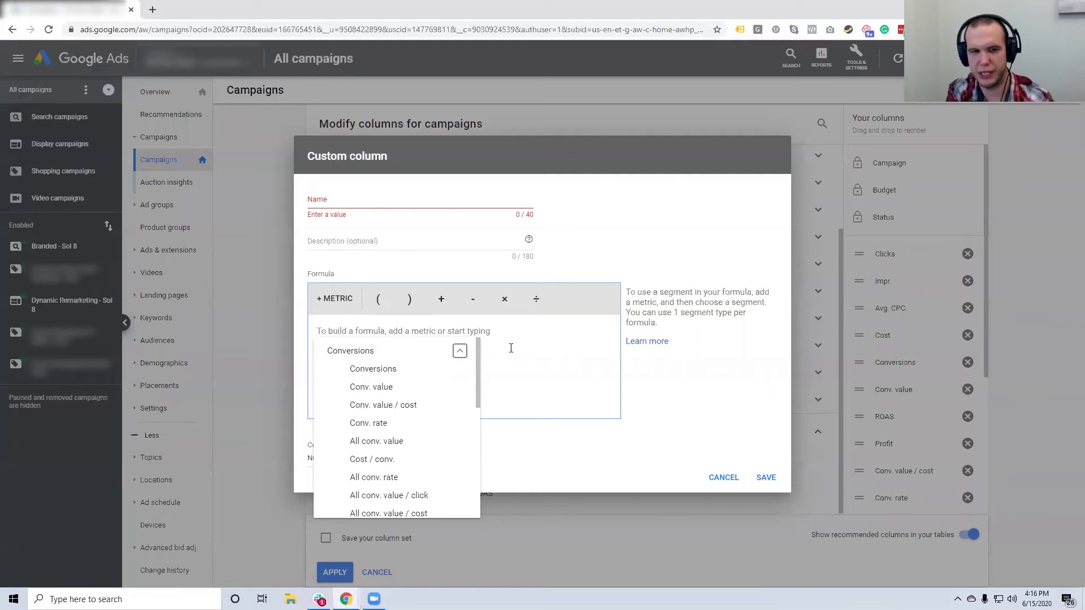
pyautogui.scroll(-5, 478, 396)
pyautogui.click(503, 392)
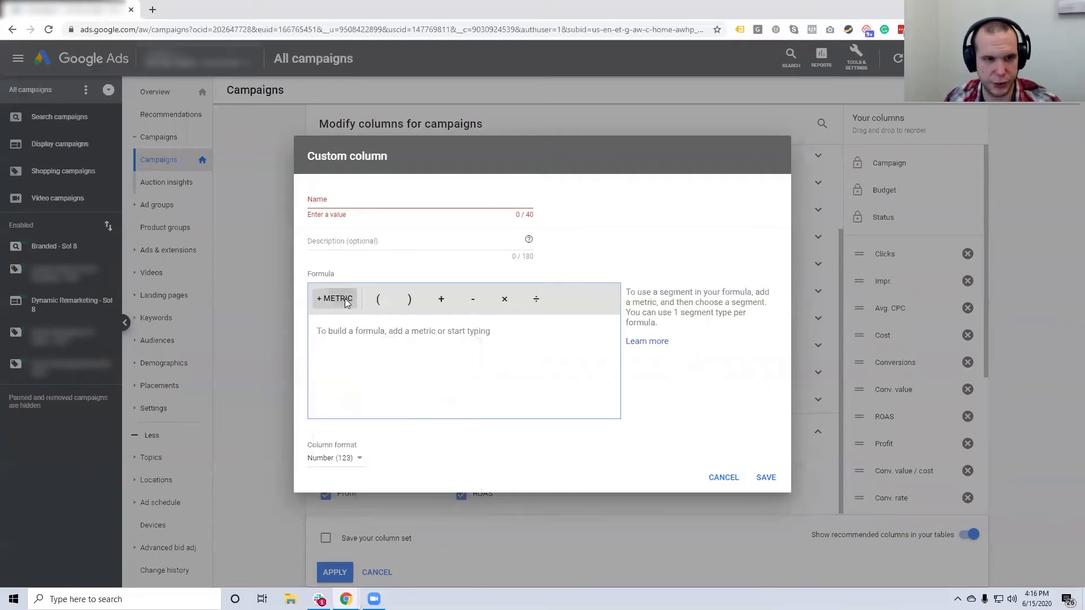
pyautogui.click(344, 298)
pyautogui.scroll(3, 459, 373)
pyautogui.click(460, 351)
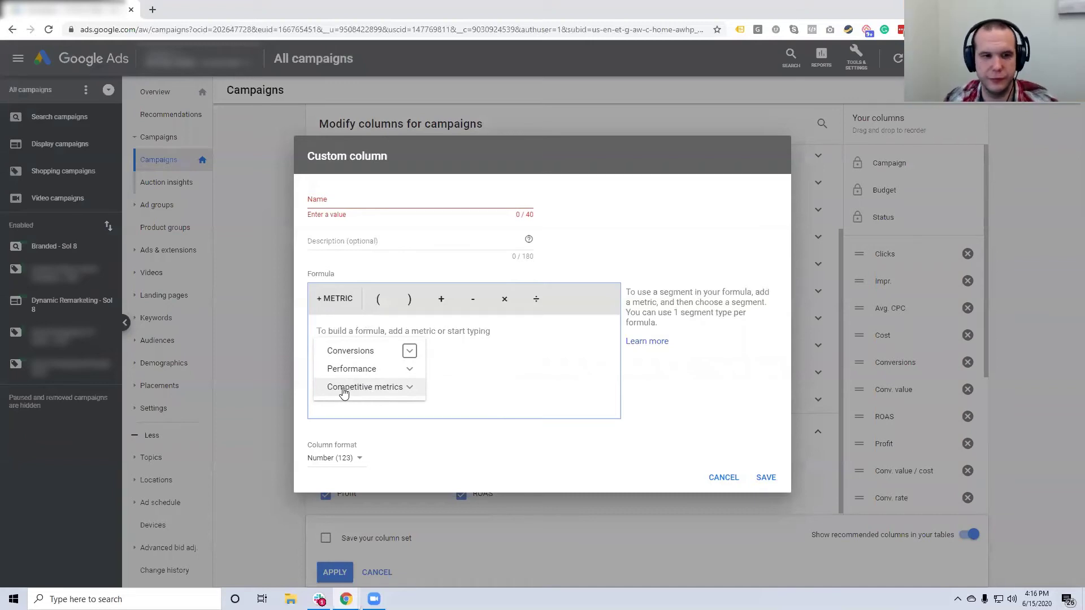
pyautogui.click(411, 352)
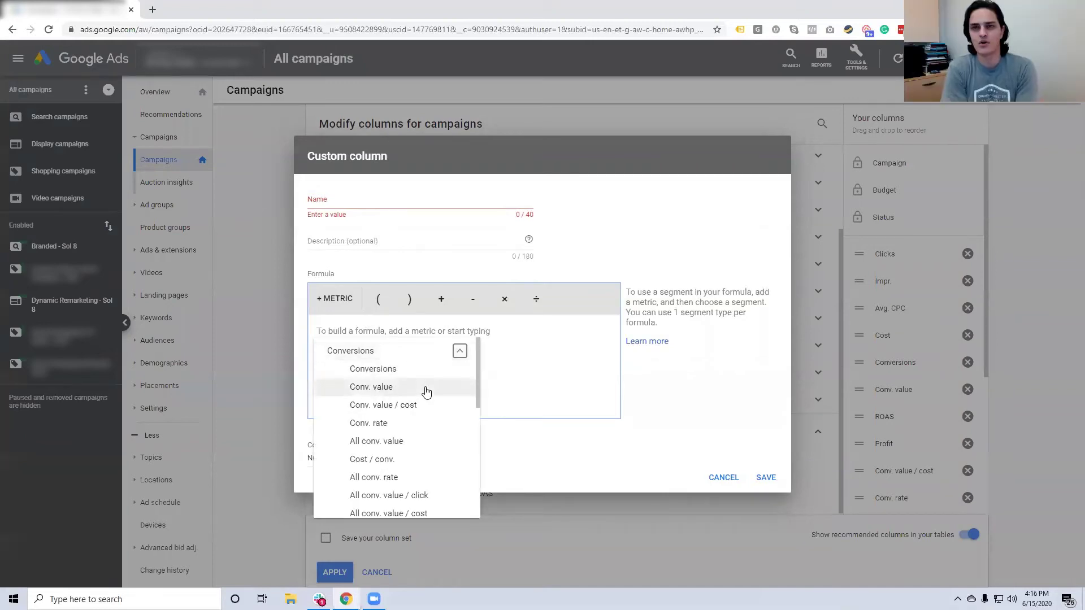
pyautogui.scroll(-4, 426, 388)
pyautogui.scroll(-3, 426, 390)
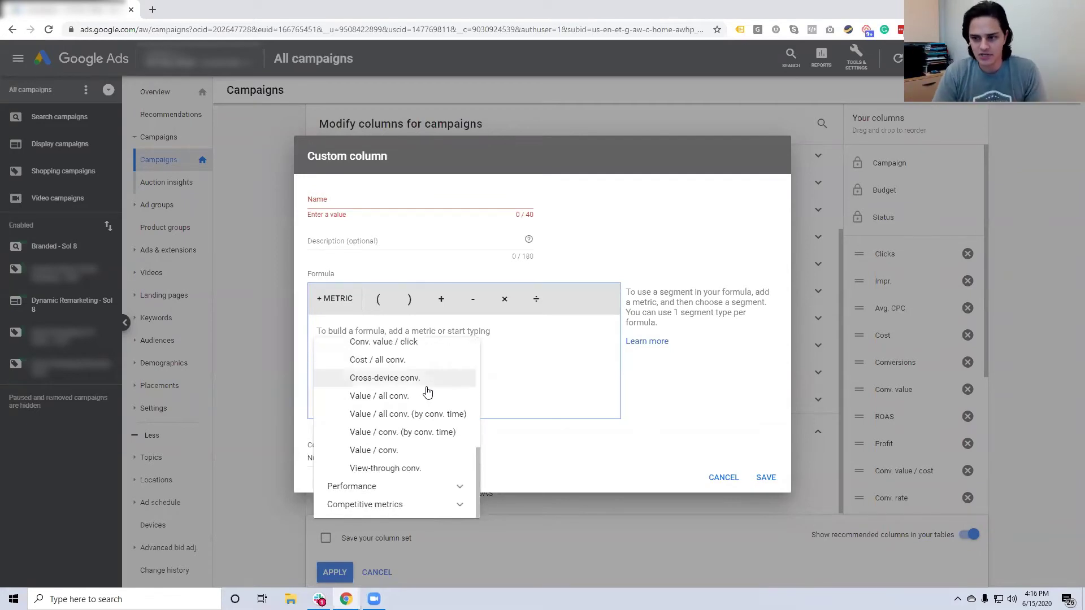
pyautogui.scroll(1, 428, 392)
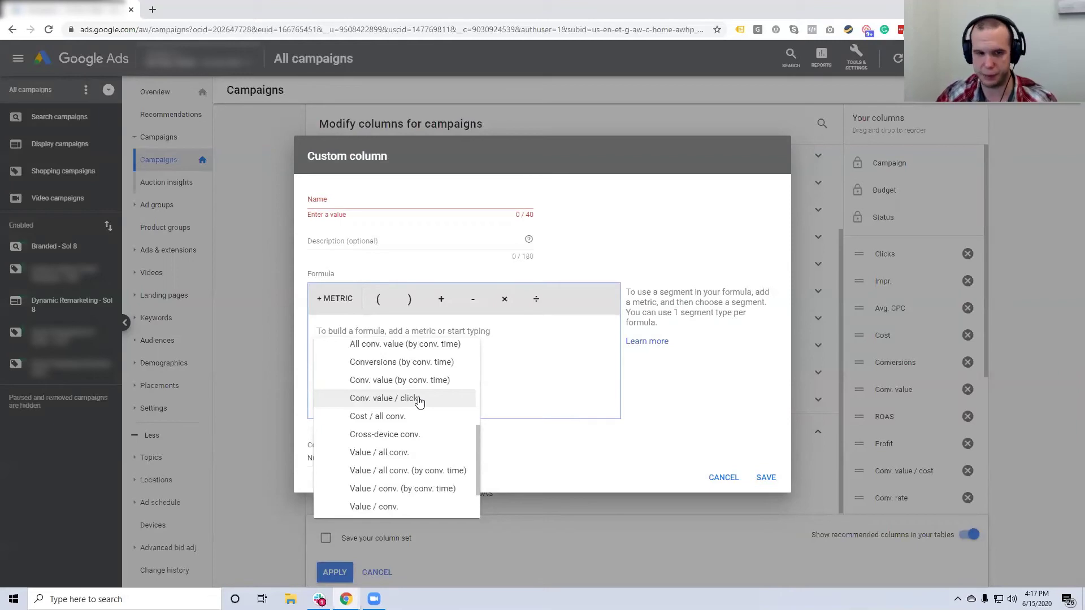
# Scroll to the Performance metrics such as Clicks, Impr., CTR and Avg. CPM
pyautogui.scroll(-1, 417, 403)
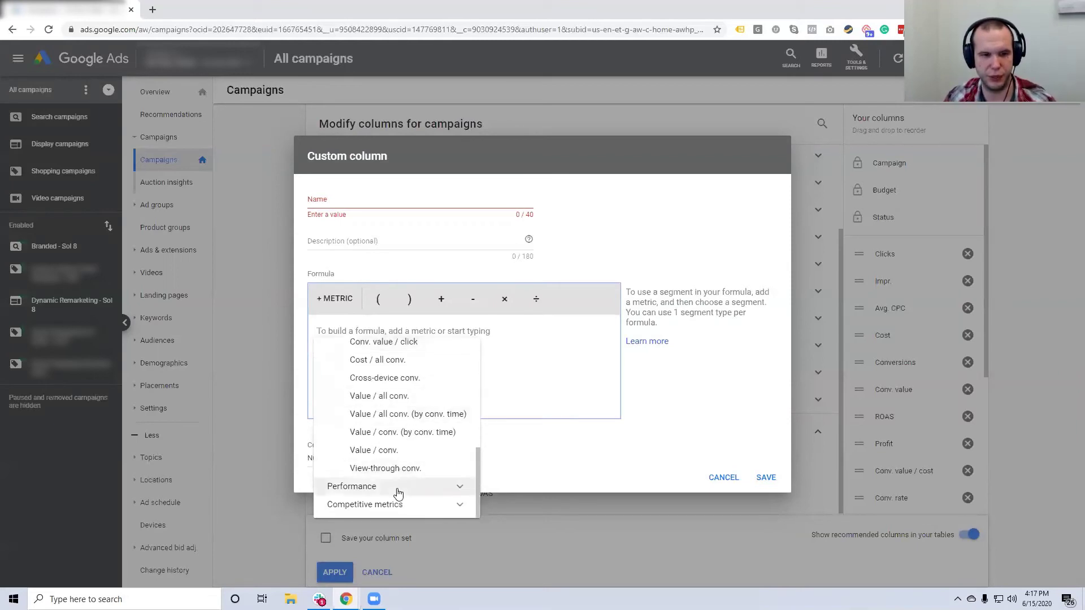
pyautogui.scroll(-2, 398, 452)
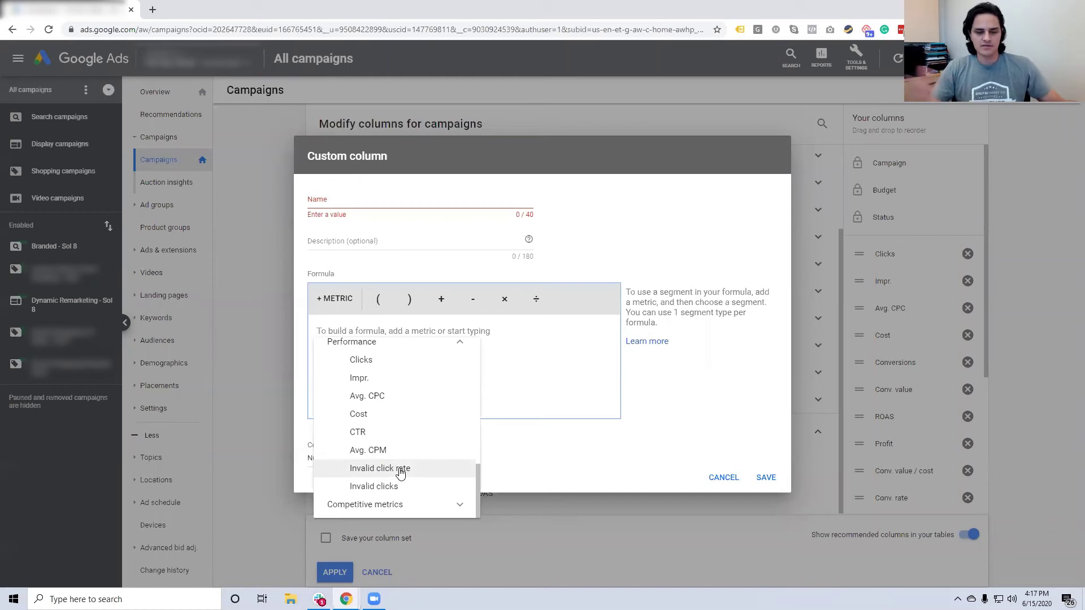
# Discard the unsaved custom column and close Modify columns without changes
pyautogui.click(723, 477)
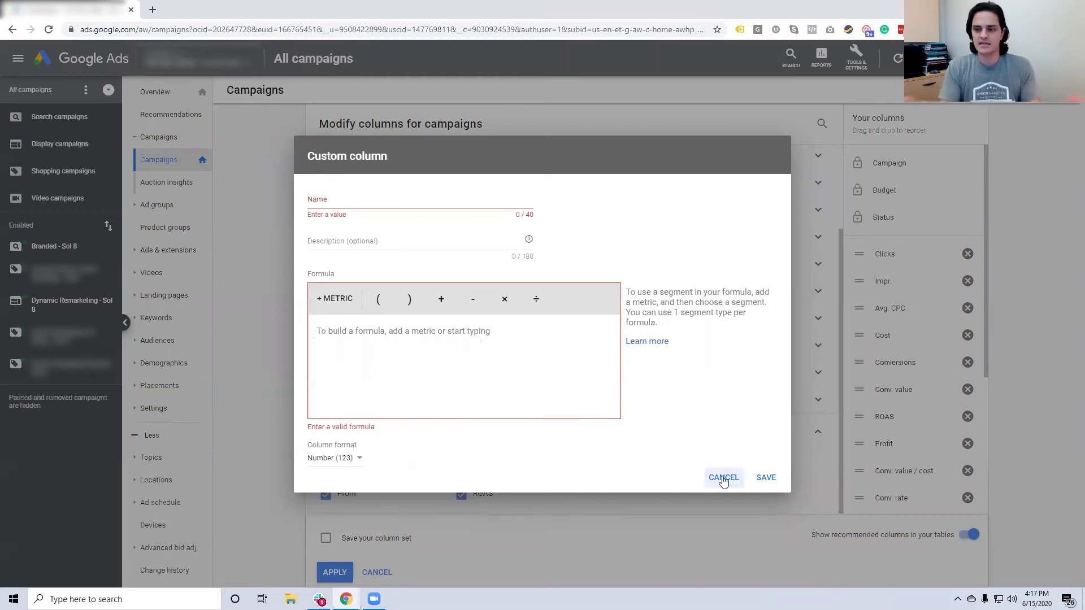
pyautogui.click(724, 477)
pyautogui.click(335, 572)
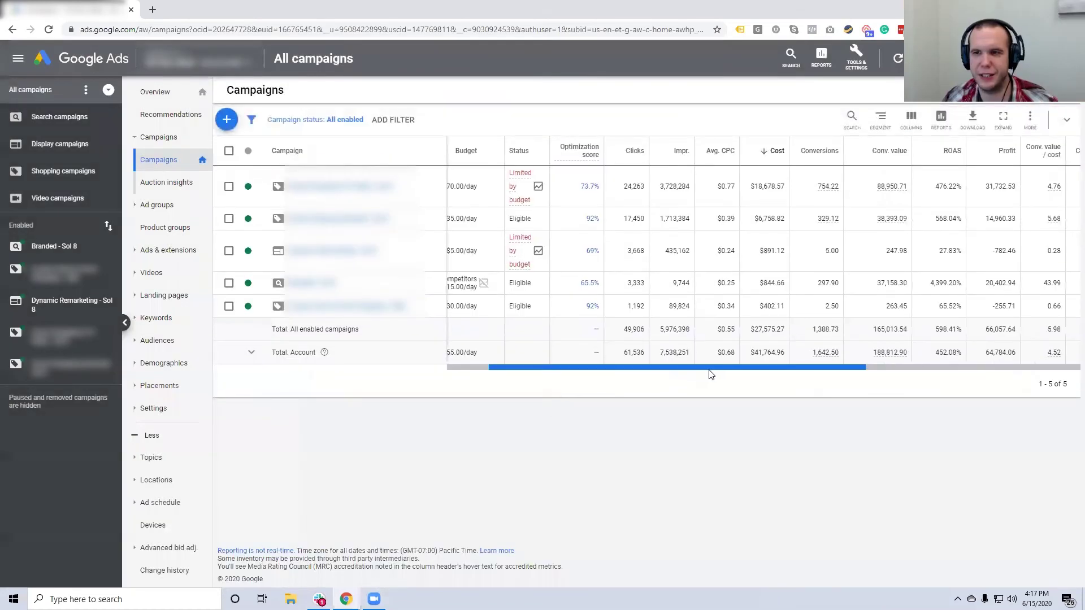
# Inspect the account's total cost and the first campaign's 476.22% ROAS, scrolling the table right
pyautogui.moveTo(771, 353); pyautogui.dragTo(791, 364)
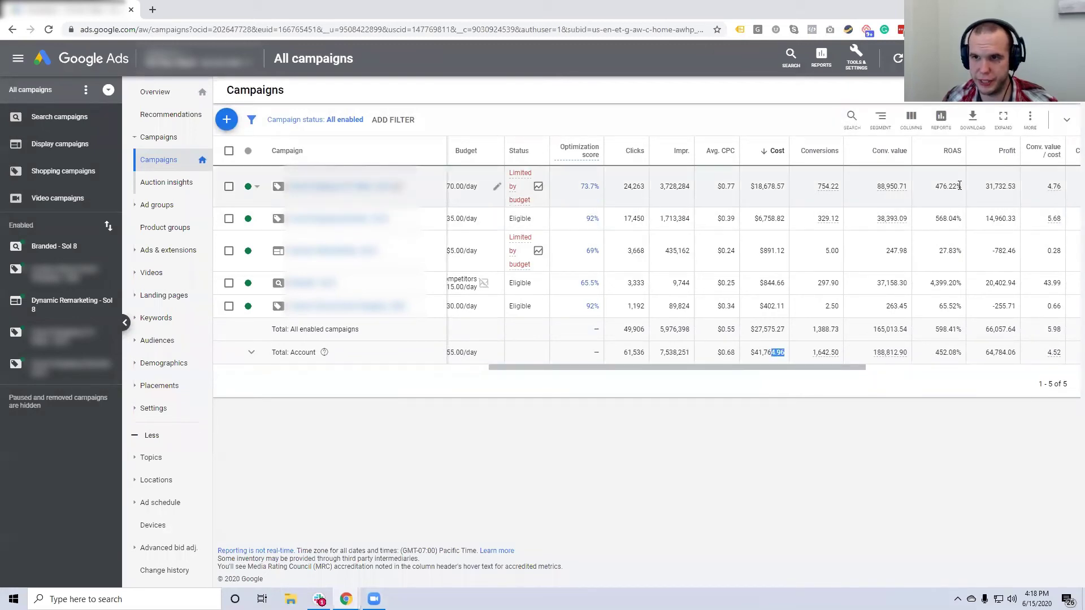
pyautogui.doubleClick(939, 187)
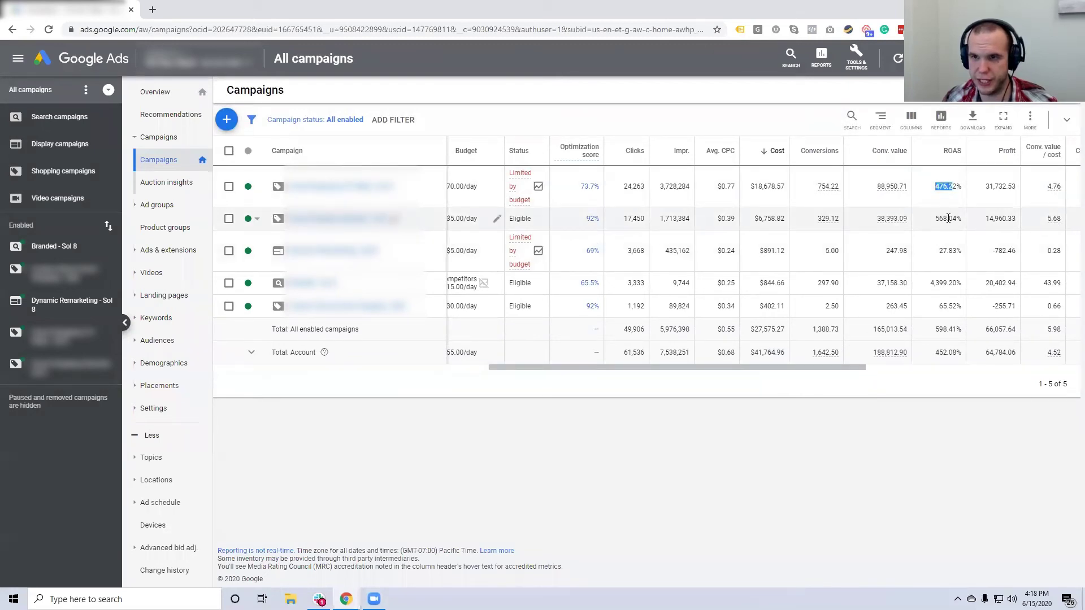
pyautogui.click(1043, 262)
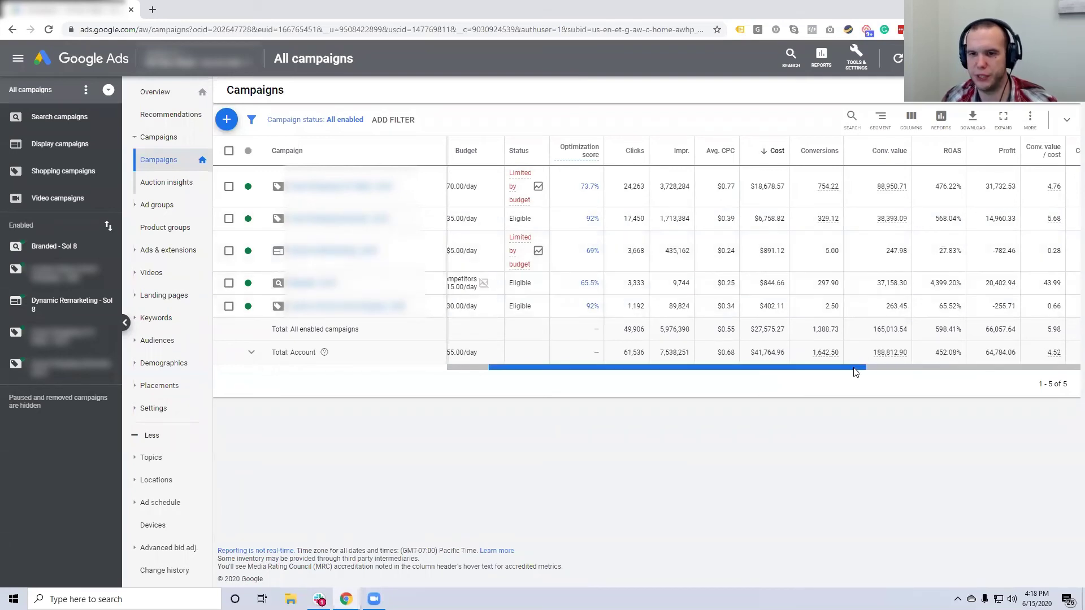
pyautogui.moveTo(855, 372); pyautogui.dragTo(884, 370)
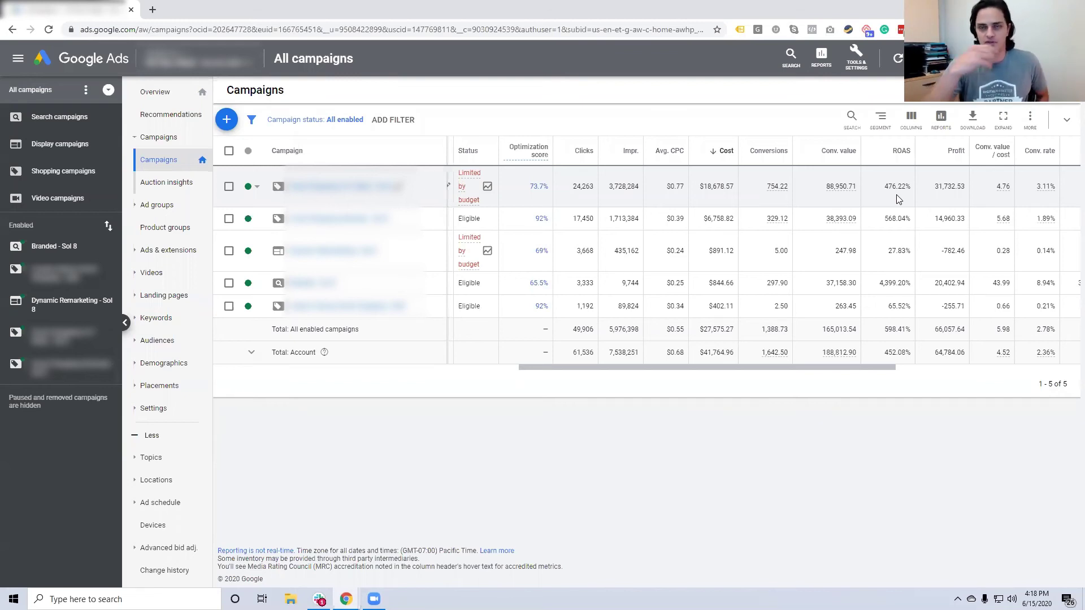
pyautogui.moveTo(849, 368); pyautogui.dragTo(1017, 380)
# Expand the Conversions column options and read the Cost of goods sold and Revenue descriptions
pyautogui.click(910, 119)
pyautogui.click(902, 156)
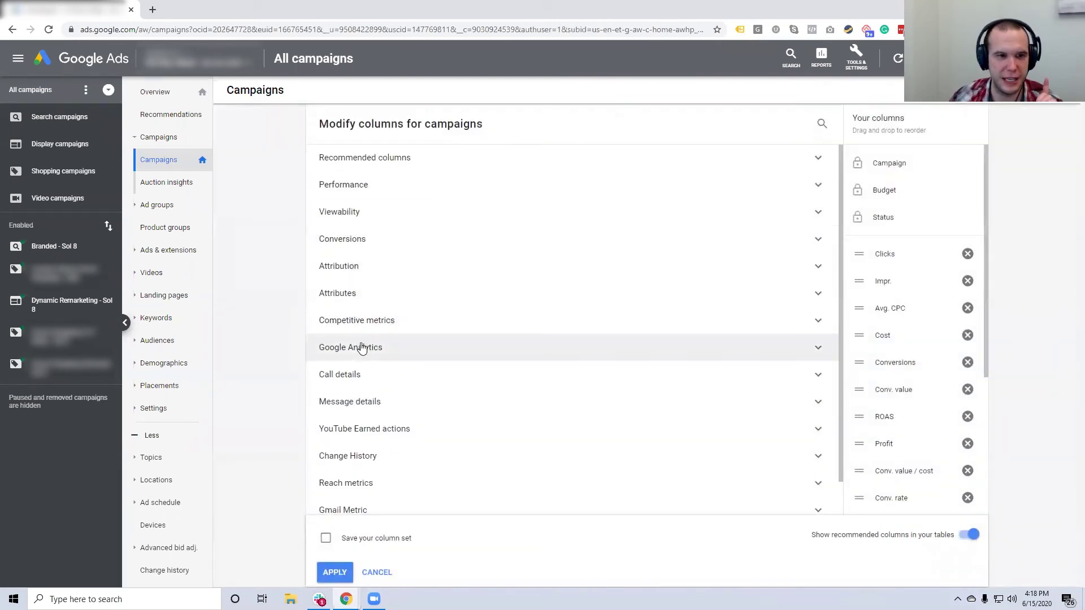
pyautogui.click(366, 240)
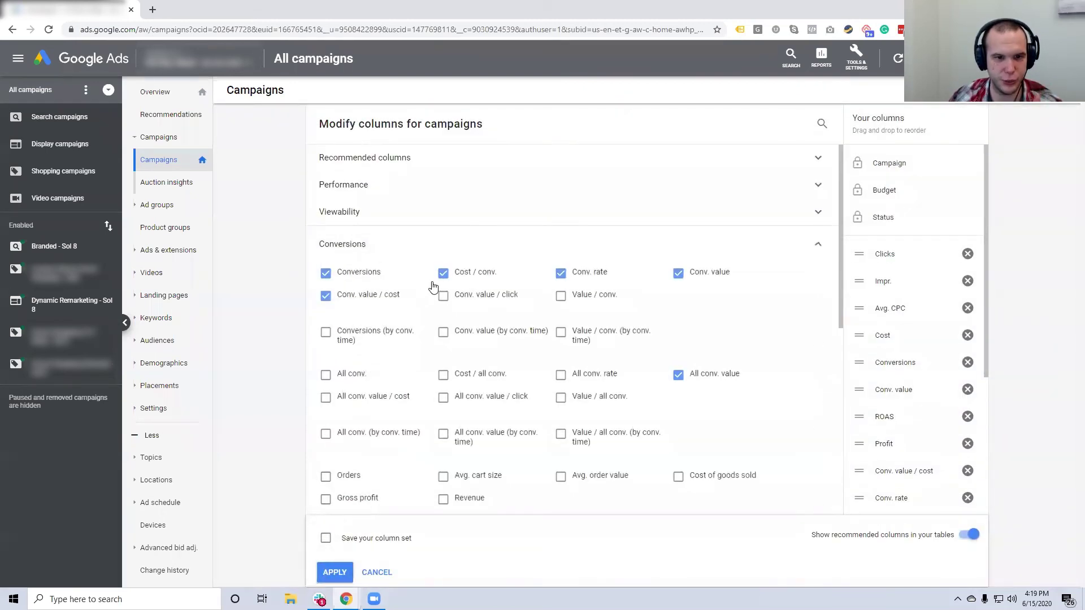
pyautogui.scroll(-3, 469, 317)
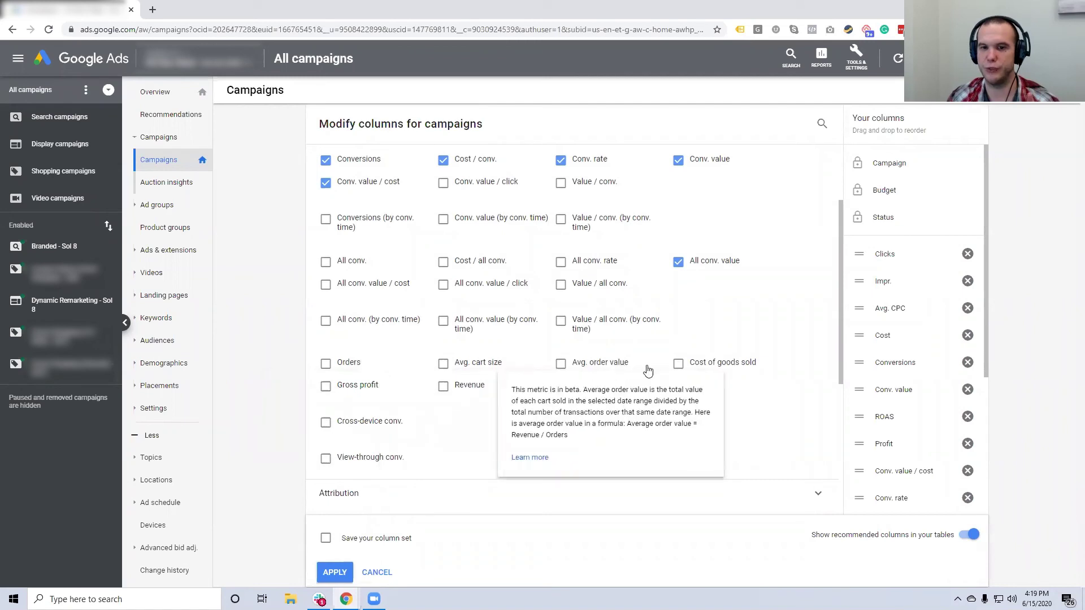
pyautogui.moveTo(699, 369)
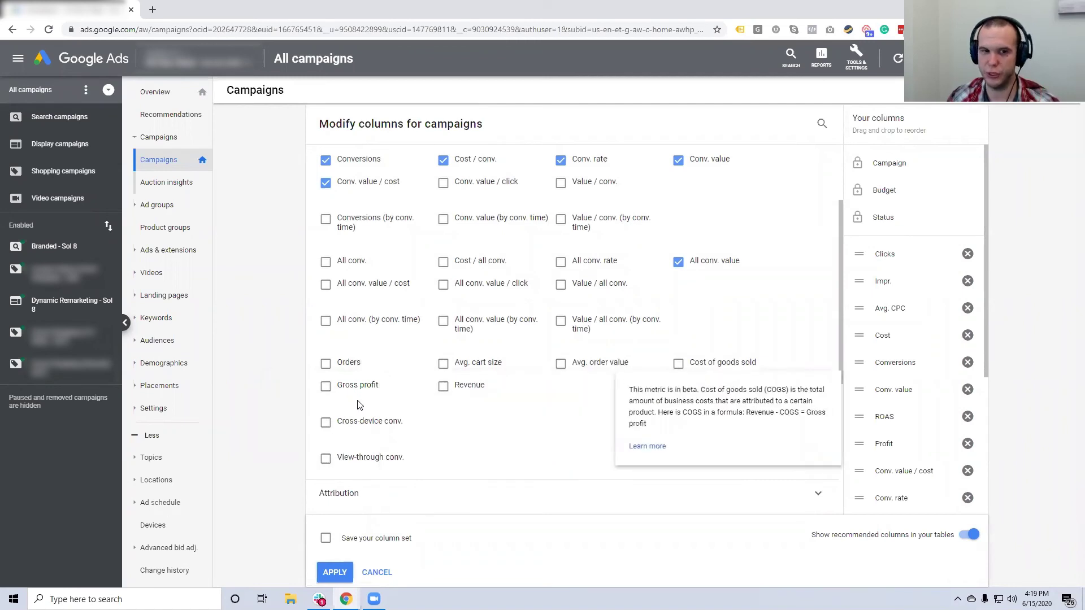
pyautogui.moveTo(444, 387)
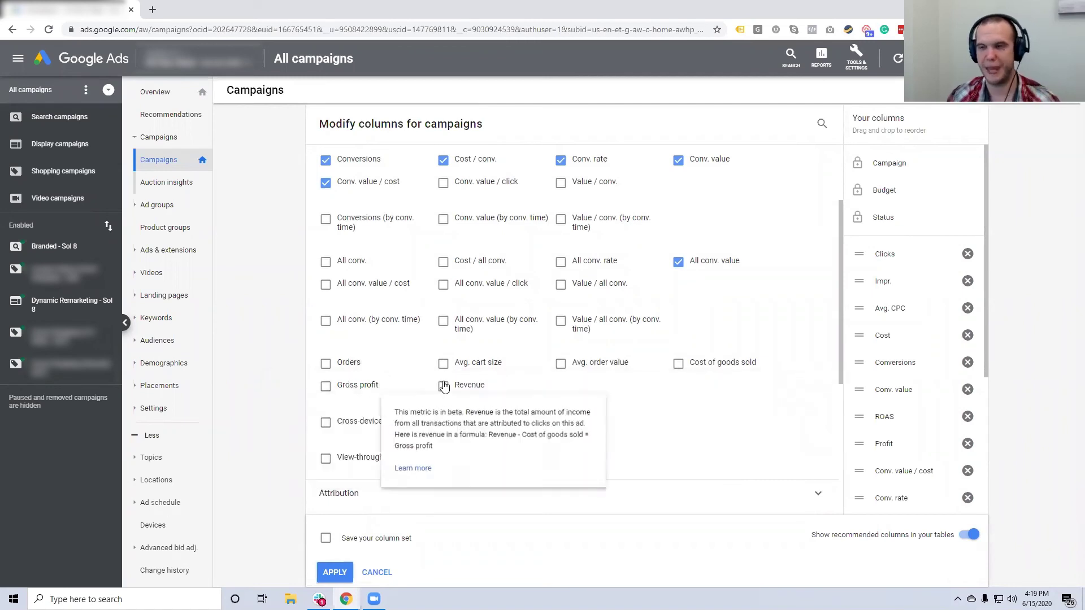